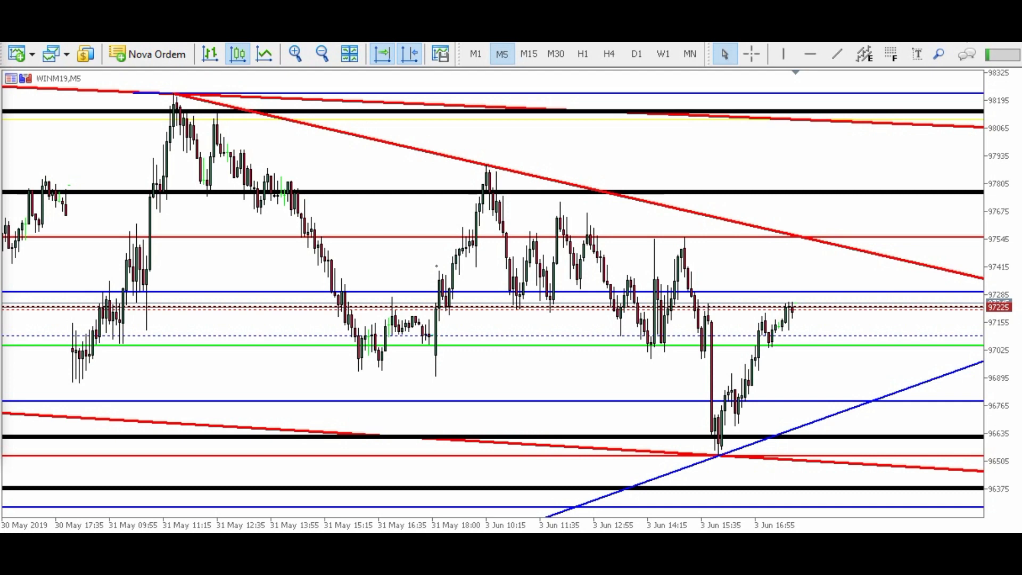
- Draw temporary arrows marking the thick black levels near 97770, 96620 and 96375 and the upper red trendline near 98100
left_click_drag(662, 406, 752, 434)
left_click_drag(687, 484, 750, 492)
left_click_drag(739, 114, 809, 120)
left_click_drag(752, 183, 801, 183)
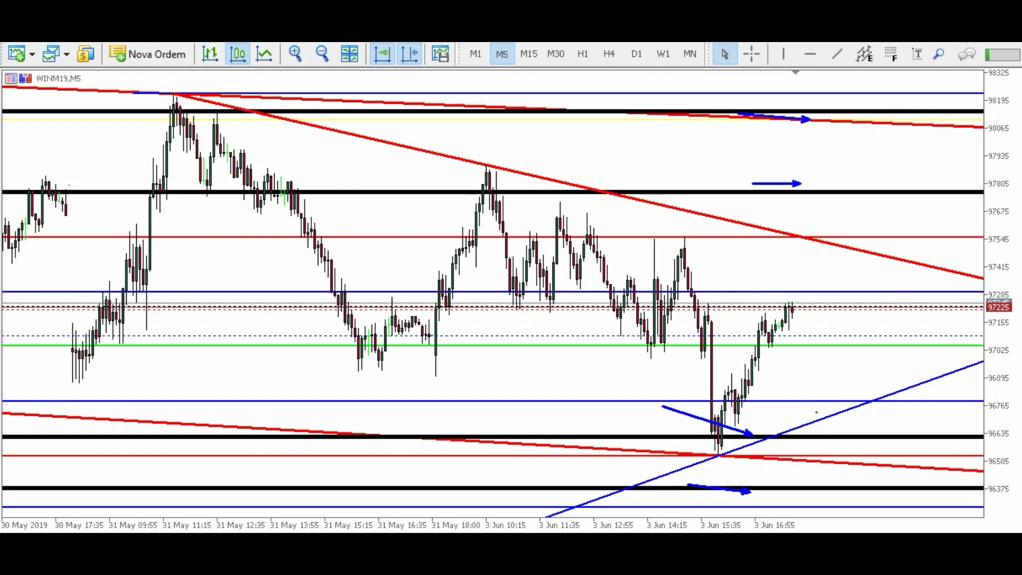
- Mark the nearer levels between about 97545 and 96505 with short arrows, and clear all the arrows
mouse_move(784, 253)
left_mouse_down()
mouse_move(837, 234)
mouse_move(845, 242)
left_mouse_up()
mouse_move(790, 299)
left_mouse_down()
mouse_move(828, 297)
mouse_move(812, 301)
left_mouse_up()
left_click_drag(788, 341, 816, 338)
left_click_drag(764, 452, 814, 461)
left_click_drag(792, 459, 804, 463)
left_click_drag(782, 393, 811, 403)
left_click_drag(815, 325, 814, 315)
left_click_drag(810, 321, 818, 321)
left_click_drag(809, 398, 810, 411)
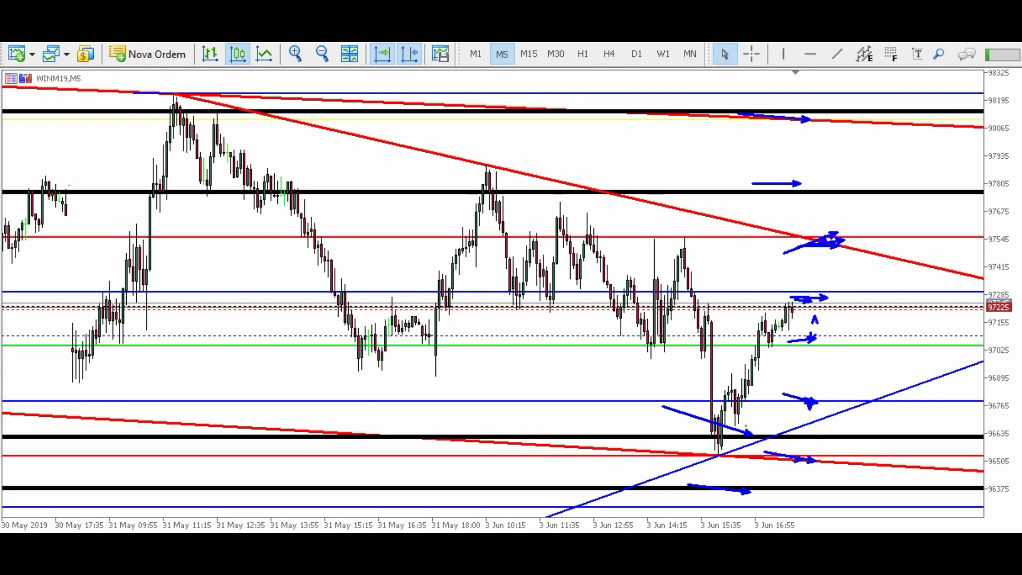
key("Escape")
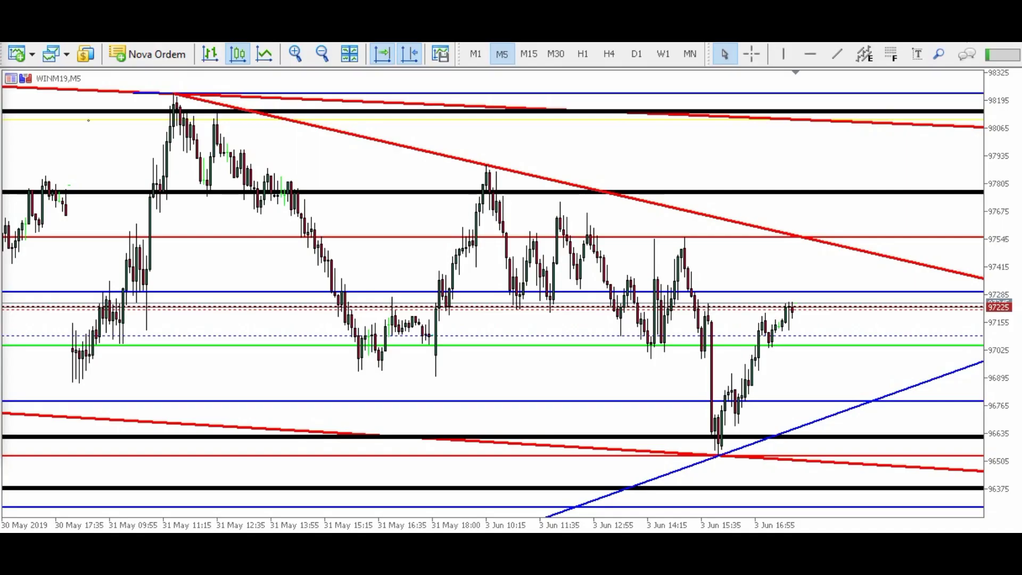
- Sketch a zigzag from the latest candle down to the rising blue trendline, up past the red 97545 level, and down toward 96375
mouse_move(788, 304)
left_mouse_down()
mouse_move(843, 410)
mouse_move(890, 232)
left_mouse_up()
mouse_move(890, 233)
left_mouse_down()
mouse_move(919, 276)
mouse_move(934, 230)
mouse_move(951, 350)
mouse_move(971, 282)
left_mouse_up()
mouse_move(971, 282)
left_mouse_down()
mouse_move(971, 492)
mouse_move(990, 463)
left_mouse_up()
left_click_drag(918, 465, 984, 461)
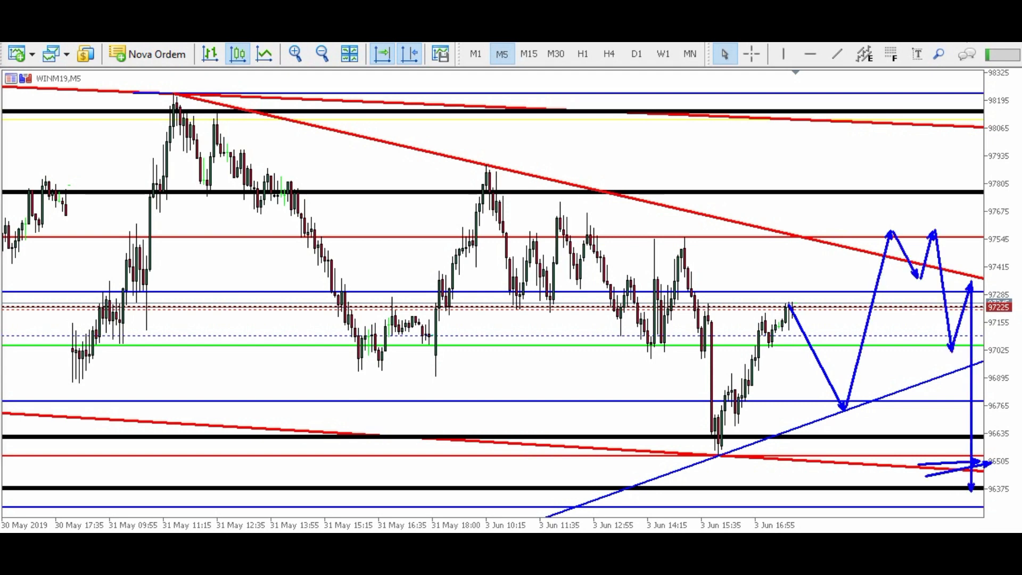
- Add arrows around the lower black level near 96375 and a rebound to the rising blue trendline, and clear the sketch
mouse_move(973, 462)
left_mouse_down()
mouse_move(996, 389)
mouse_move(992, 532)
left_mouse_up()
left_click_drag(747, 480, 994, 492)
mouse_move(883, 485)
left_mouse_down()
mouse_move(947, 482)
mouse_move(890, 434)
mouse_move(1006, 500)
left_mouse_up()
left_click_drag(1004, 495, 826, 414)
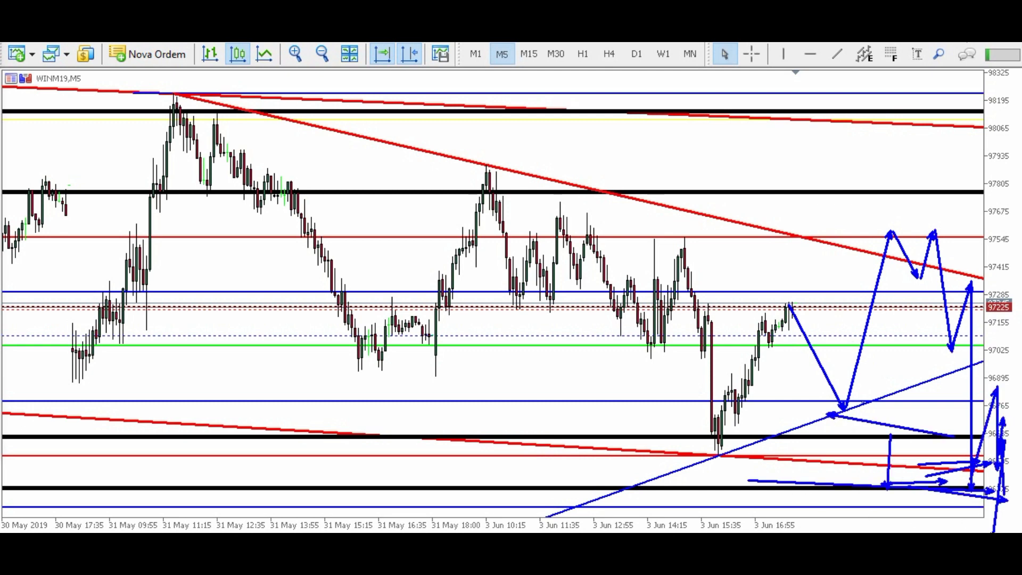
key("Escape")
- Sketch a fall from the lowest black level to the thick magenta line near 95530, and clear it
left_click_drag(998, 213, 998, 319)
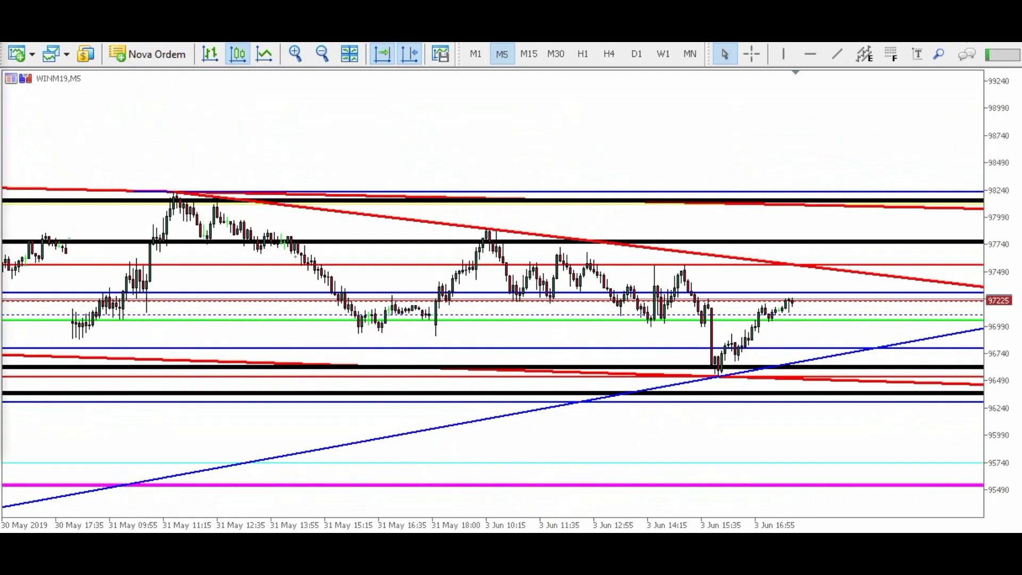
left_click_drag(890, 390, 907, 498)
left_click_drag(824, 489, 918, 487)
key("Escape")
- Sketch a rally from the low near 96550 through the descending red trendline to about 97990, with pullback arrows
left_click_drag(998, 319, 998, 229)
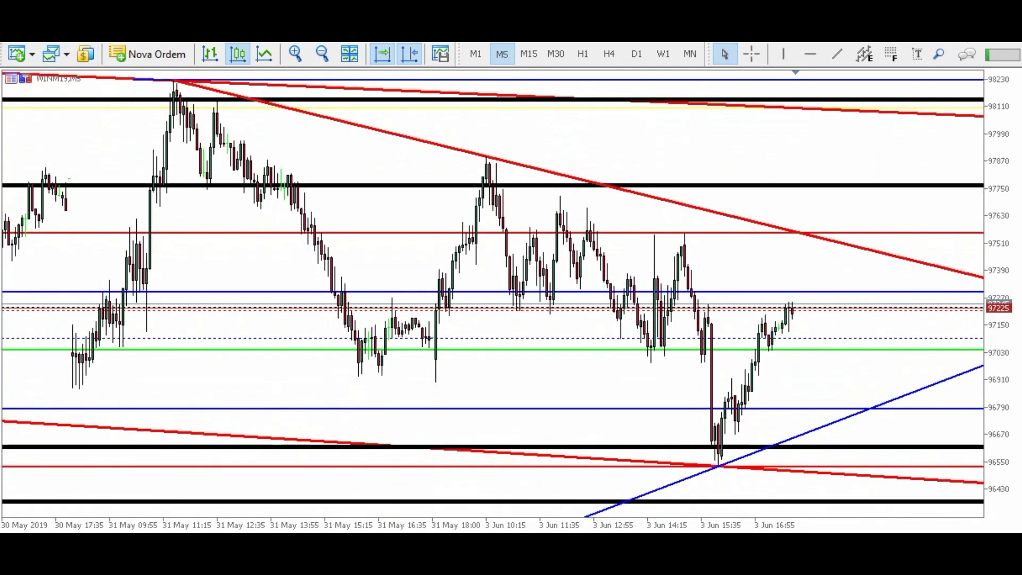
left_click_drag(757, 216, 906, 263)
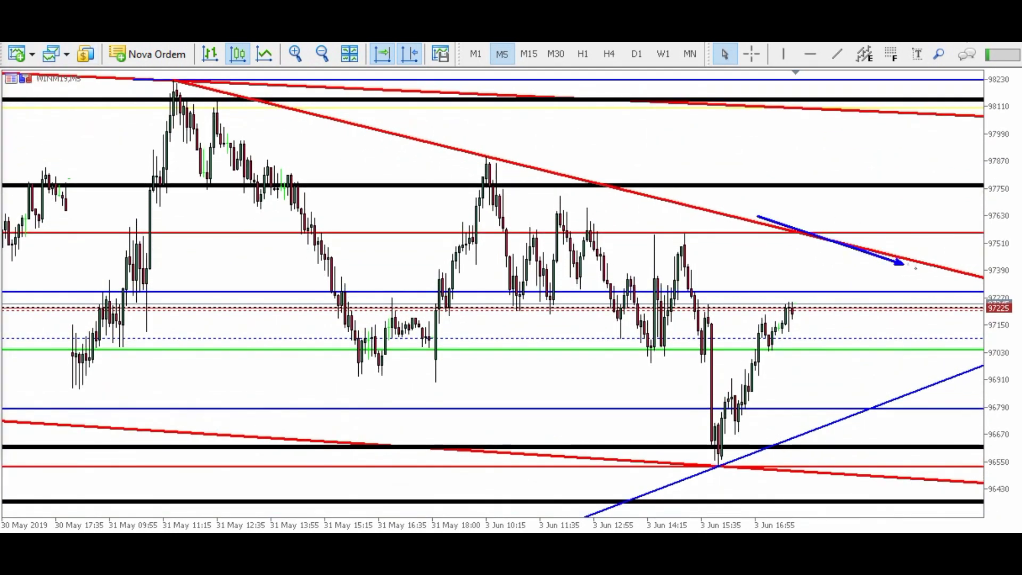
mouse_move(718, 467)
left_mouse_down()
mouse_move(906, 146)
mouse_move(931, 140)
left_mouse_up()
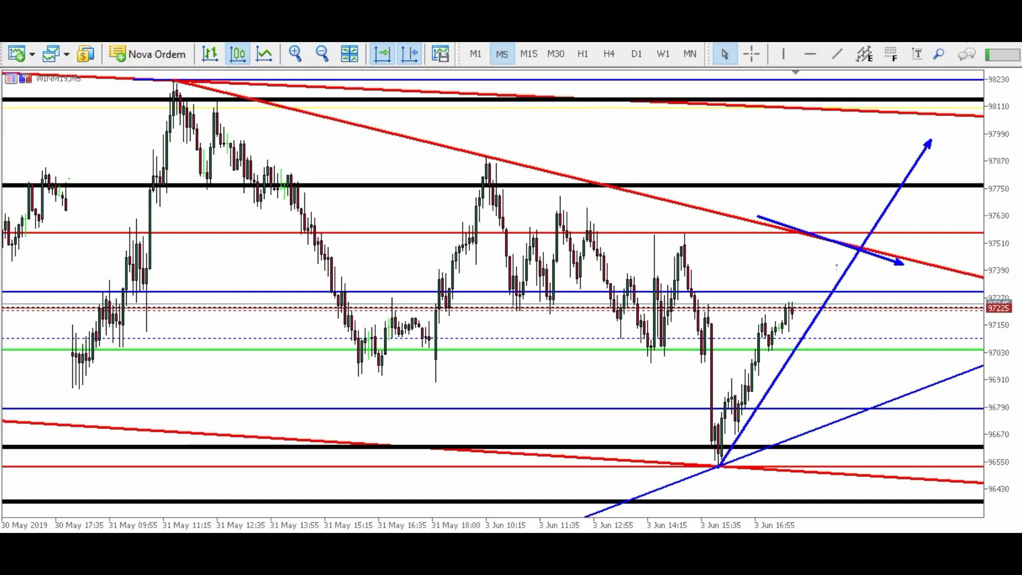
mouse_move(825, 194)
left_mouse_down()
mouse_move(857, 287)
mouse_move(866, 174)
mouse_move(885, 224)
left_mouse_up()
mouse_move(892, 224)
left_mouse_down()
mouse_move(925, 98)
mouse_move(936, 152)
left_mouse_up()
left_click_drag(936, 151, 960, 187)
mouse_move(959, 188)
left_mouse_down()
mouse_move(975, 136)
mouse_move(976, 306)
mouse_move(996, 218)
mouse_move(973, 376)
left_mouse_up()
- Sketch a drop below the blue level near 97290 toward targets under the chart's lowest black line, and clear the sketch
mouse_move(889, 334)
left_mouse_down()
mouse_move(968, 336)
mouse_move(939, 339)
left_mouse_up()
mouse_move(956, 336)
left_mouse_down()
mouse_move(960, 494)
mouse_move(1001, 381)
left_mouse_up()
left_click_drag(1010, 296, 1015, 399)
left_click_drag(862, 306, 985, 291)
left_click_drag(975, 294, 967, 533)
left_click_drag(852, 520, 932, 523)
key("Escape")
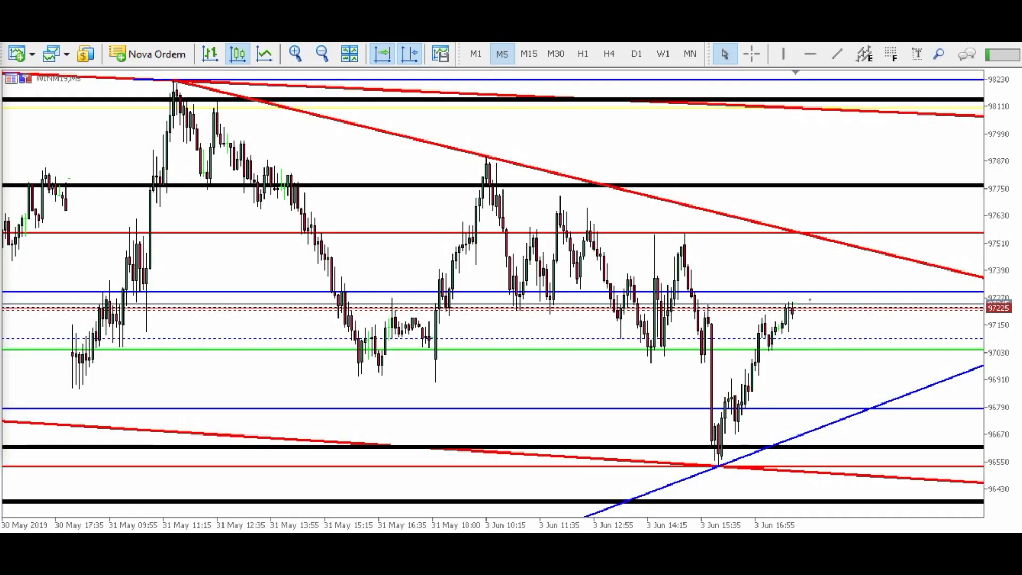
- Mark the outer red levels and sketch price swings between the blue levels near 97290 and 96790
left_click_drag(783, 220, 864, 224)
left_click_drag(740, 462, 805, 461)
left_click_drag(821, 325, 843, 297)
left_click_drag(817, 365, 853, 407)
mouse_move(818, 324)
left_mouse_down()
mouse_move(844, 285)
mouse_move(883, 396)
mouse_move(937, 294)
mouse_move(954, 410)
mouse_move(979, 301)
left_mouse_up()
left_click_drag(841, 287, 945, 285)
- Sketch a zigzag between the blue level near 96790 and the red level near 96530
mouse_move(845, 415)
left_mouse_down()
mouse_move(892, 414)
mouse_move(860, 468)
left_mouse_up()
left_click_drag(869, 471, 898, 410)
mouse_move(905, 426)
left_mouse_down()
mouse_move(907, 461)
mouse_move(932, 428)
left_mouse_up()
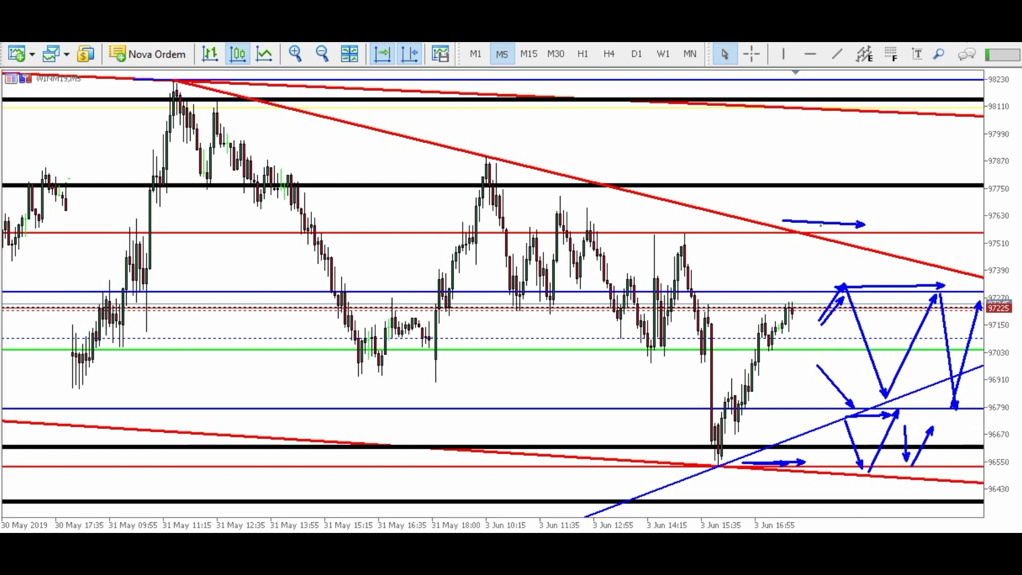
- Sketch a zigzag between the red level near 97550 and the black level near 97760, and clear all the arrows
left_click_drag(845, 236, 862, 188)
mouse_move(871, 193)
left_mouse_down()
mouse_move(883, 226)
mouse_move(916, 198)
left_mouse_up()
left_click_drag(819, 186, 902, 185)
left_click_drag(858, 219, 905, 217)
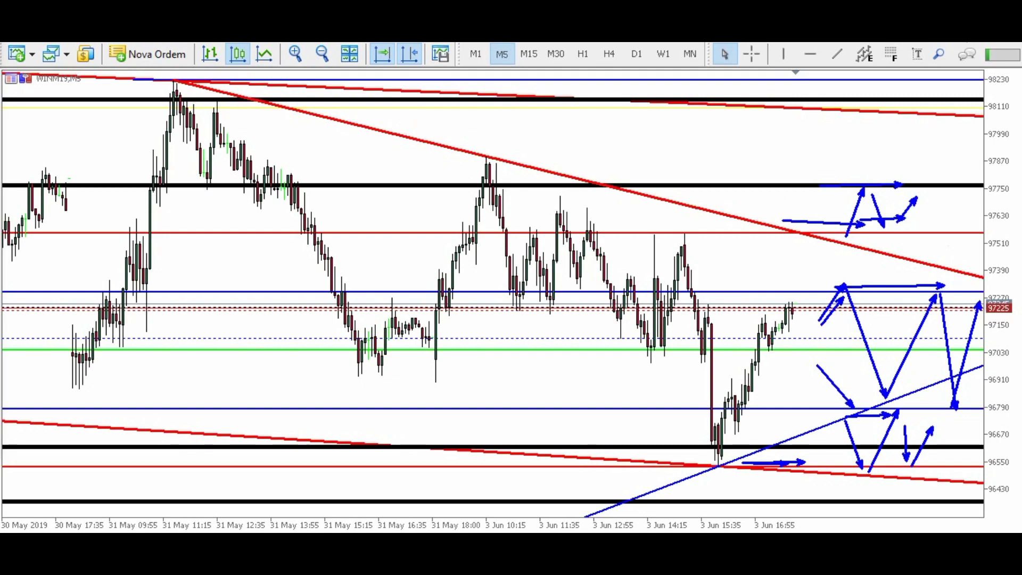
key("e")
- Sketch the full swing from the black level near 97760 down to the lower black level near 96610, and clear it
mouse_move(879, 218)
left_mouse_down()
mouse_move(899, 189)
mouse_move(949, 459)
left_mouse_up()
left_click_drag(913, 449, 947, 445)
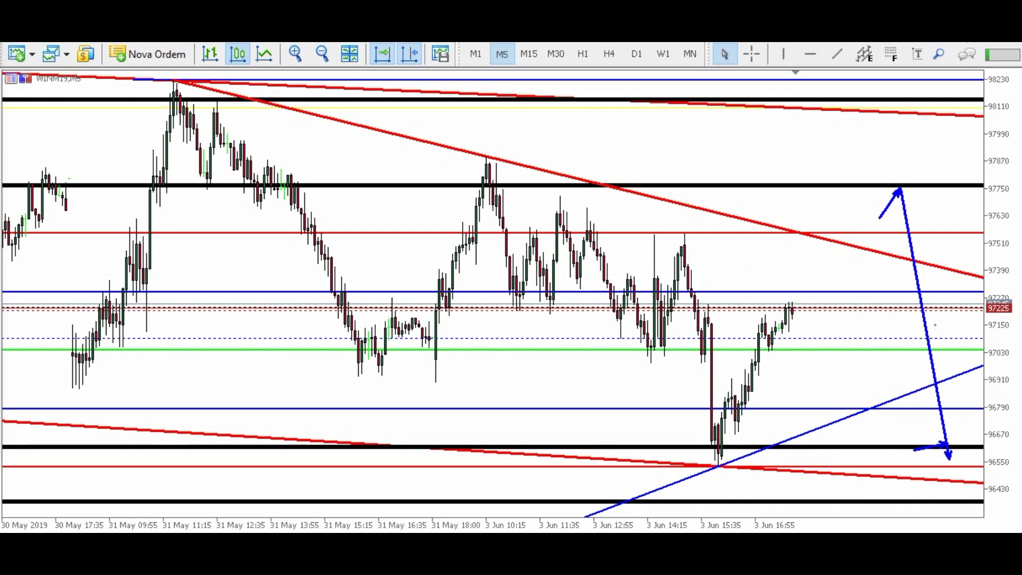
left_click_drag(905, 192, 907, 184)
left_click_drag(933, 463, 934, 456)
key("Escape")
- Mark the red, blue and green horizontal levels between about 97550 and 96530 with arrows, and clear the arrows
mouse_move(872, 278)
left_mouse_down()
mouse_move(896, 234)
mouse_move(925, 232)
left_mouse_up()
left_click_drag(815, 455, 852, 467)
left_click_drag(836, 388, 862, 411)
left_click_drag(847, 339, 869, 352)
left_click_drag(859, 271, 879, 294)
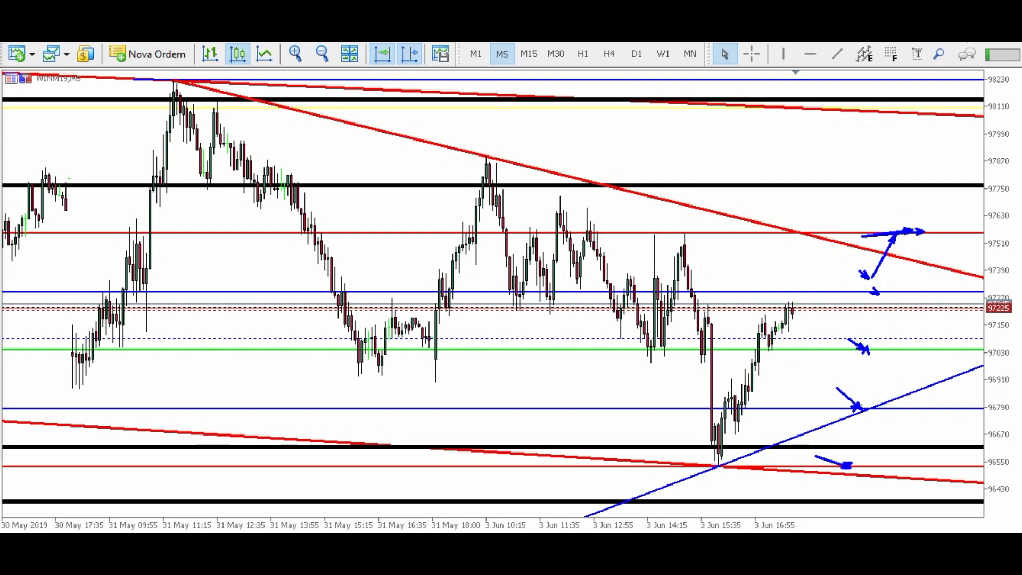
key("Escape")
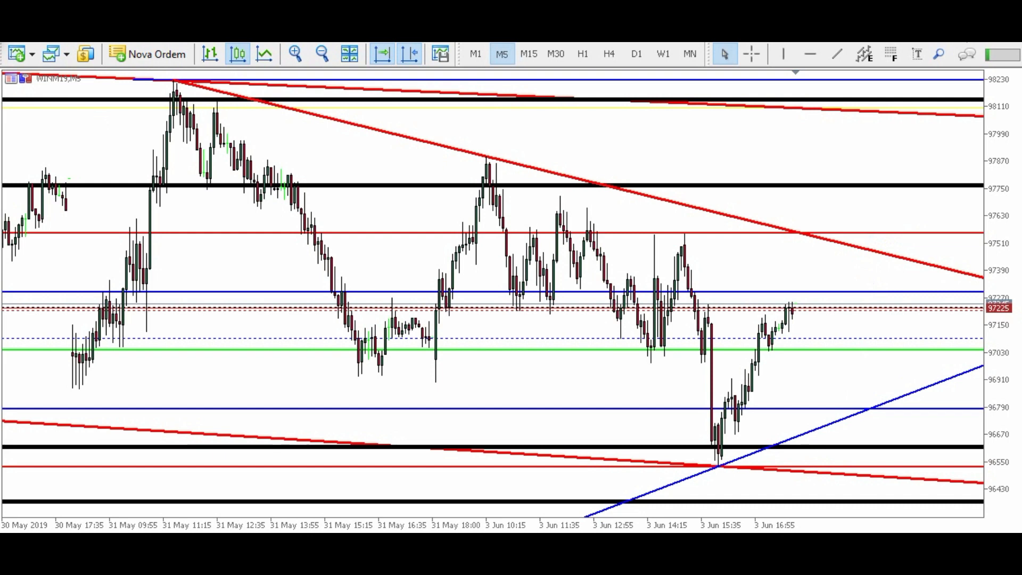
- Sketch a fall to the 96530 red level with a rebound, plus a breakout above the 97290 blue level toward 98080
mouse_move(802, 293)
left_mouse_down()
mouse_move(881, 463)
mouse_move(923, 314)
left_mouse_up()
left_click_drag(760, 279, 1019, 289)
left_click_drag(943, 286, 949, 110)
left_click_drag(884, 119, 984, 113)
left_click_drag(886, 262, 954, 261)
left_click_drag(907, 270, 950, 267)
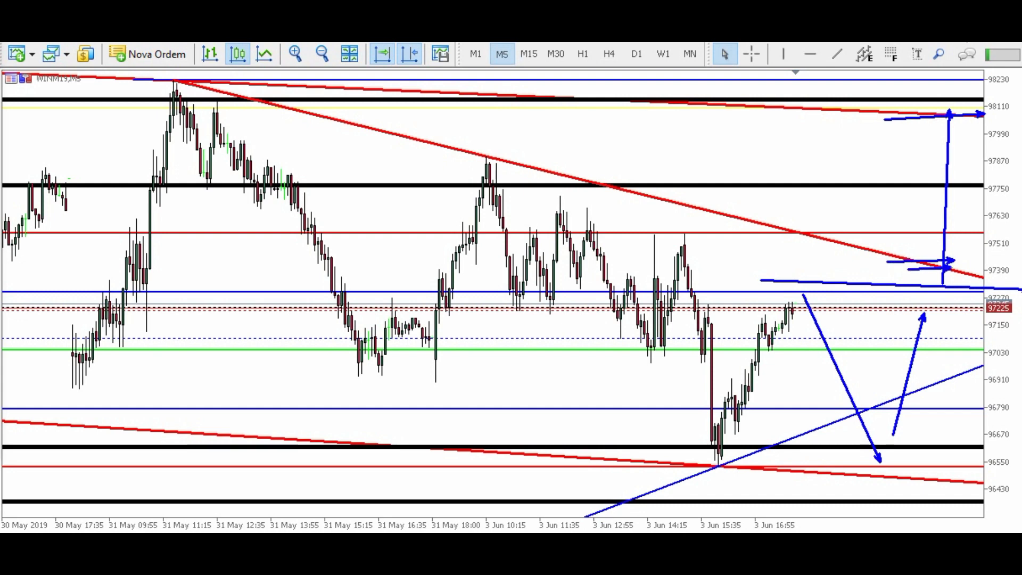
- Mark the breakout zone around 97400 and its upward targets near 97770 and 98110, and clear the sketch
mouse_move(796, 269)
left_mouse_down()
mouse_move(972, 258)
mouse_move(942, 251)
mouse_move(950, 115)
left_mouse_up()
mouse_move(900, 258)
left_mouse_down()
mouse_move(940, 261)
mouse_move(947, 176)
mouse_move(929, 246)
left_mouse_up()
mouse_move(941, 283)
left_mouse_down()
mouse_move(947, 180)
mouse_move(983, 181)
left_mouse_up()
left_click_drag(943, 113, 952, 110)
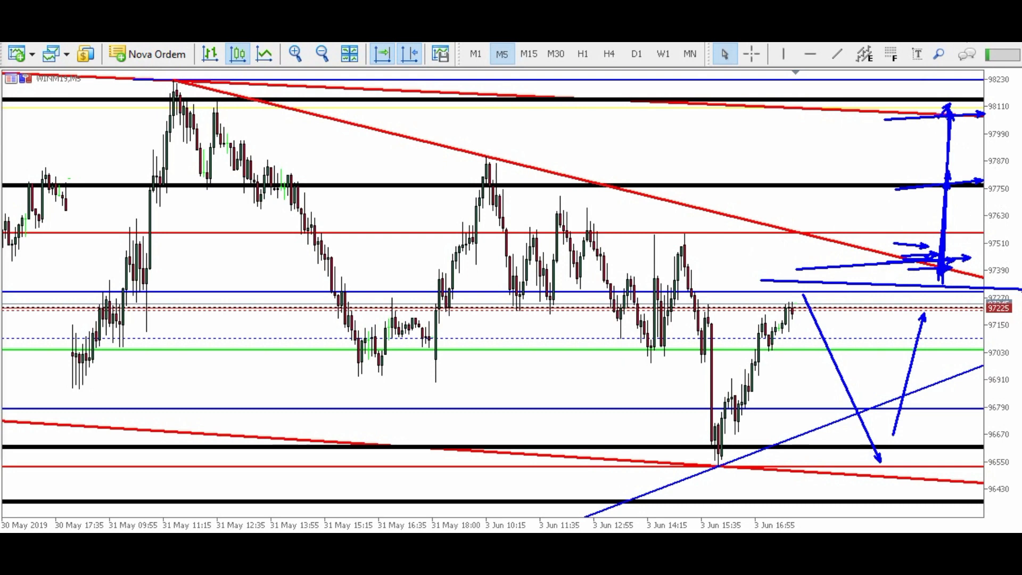
key("e")
- Sketch a decline from above the descending red trendline to the rising blue trendline, and clear it
mouse_move(911, 224)
left_mouse_down()
mouse_move(936, 175)
mouse_move(972, 221)
mouse_move(992, 172)
mouse_move(1009, 239)
mouse_move(992, 388)
left_mouse_up()
mouse_move(920, 399)
left_mouse_down()
mouse_move(1003, 374)
mouse_move(993, 373)
left_mouse_up()
key("e")
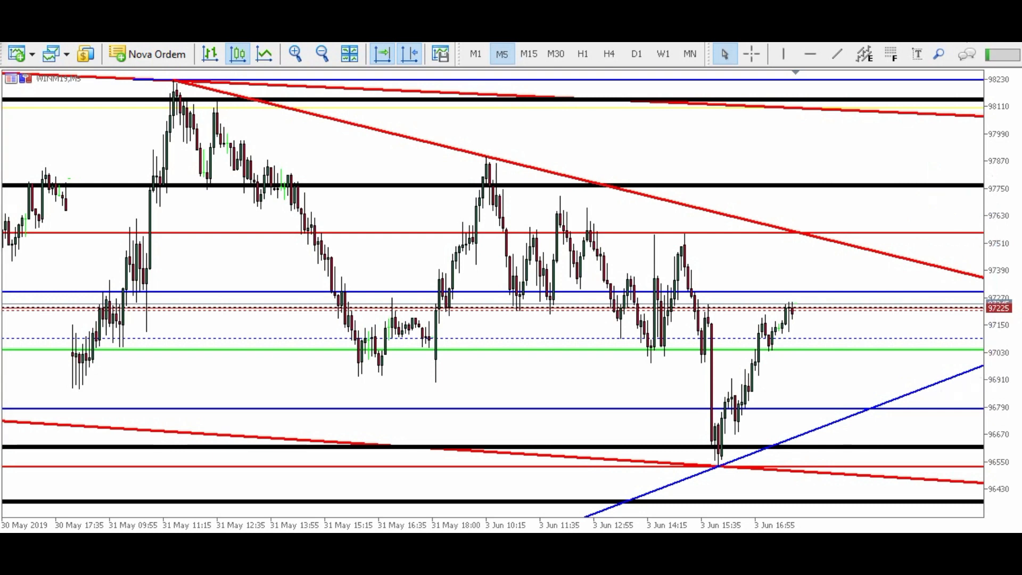
- Read the prices of the horizontal levels down to the lowest thick black line with the crosshair
left_click_drag(998, 212, 999, 260)
middle_click(908, 165)
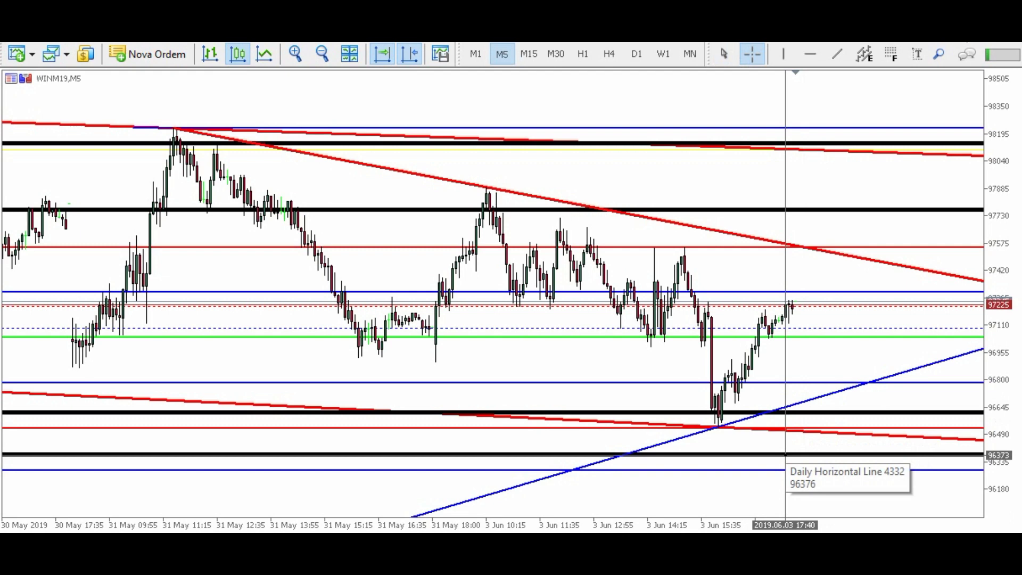
key("Escape")
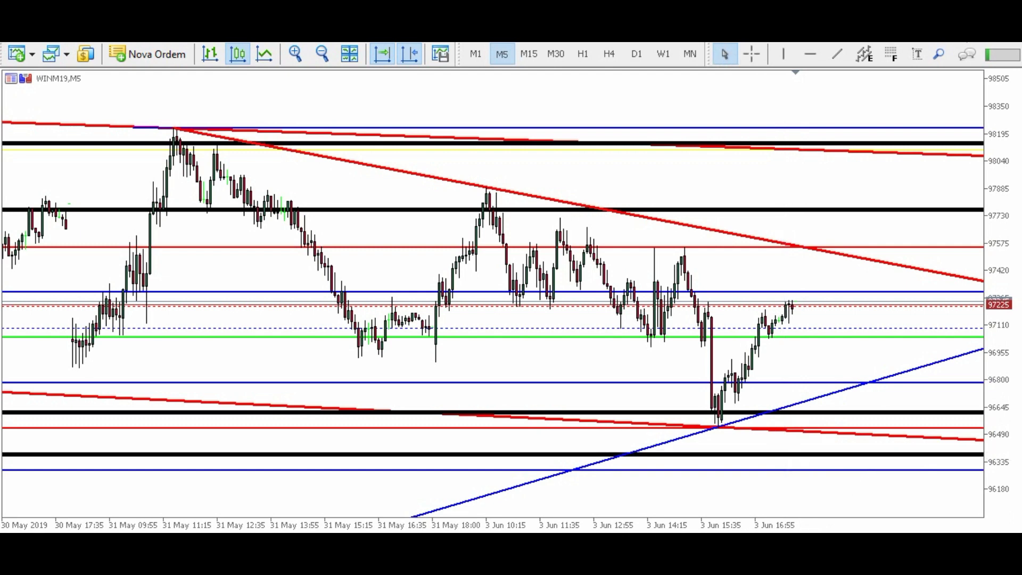
- Inspect the daily horizontal line just above the thick magenta line with the crosshair
left_click_drag(999, 298, 998, 381)
right_click(945, 384)
middle_click(945, 383)
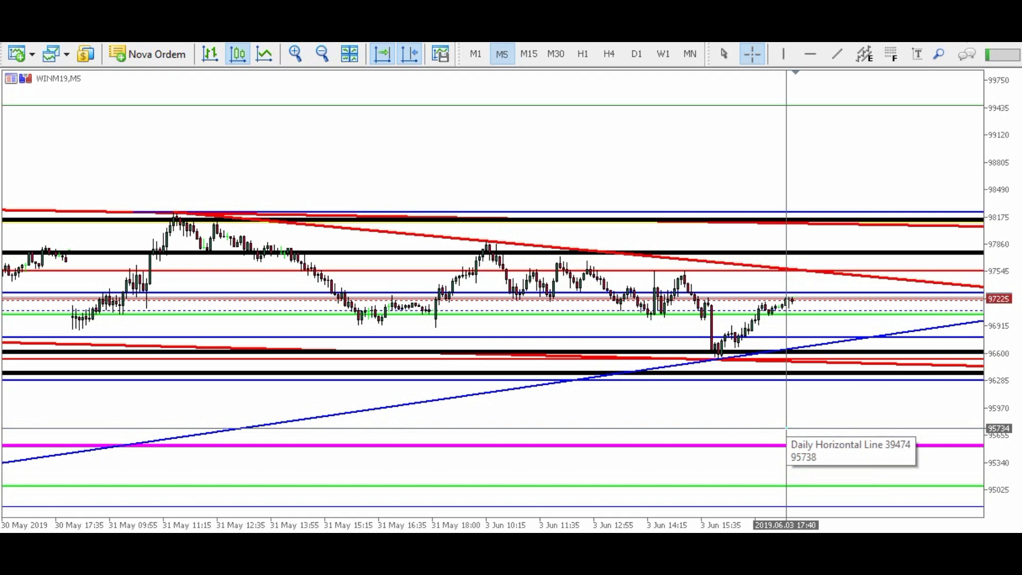
key("Escape")
left_click_drag(999, 383, 998, 234)
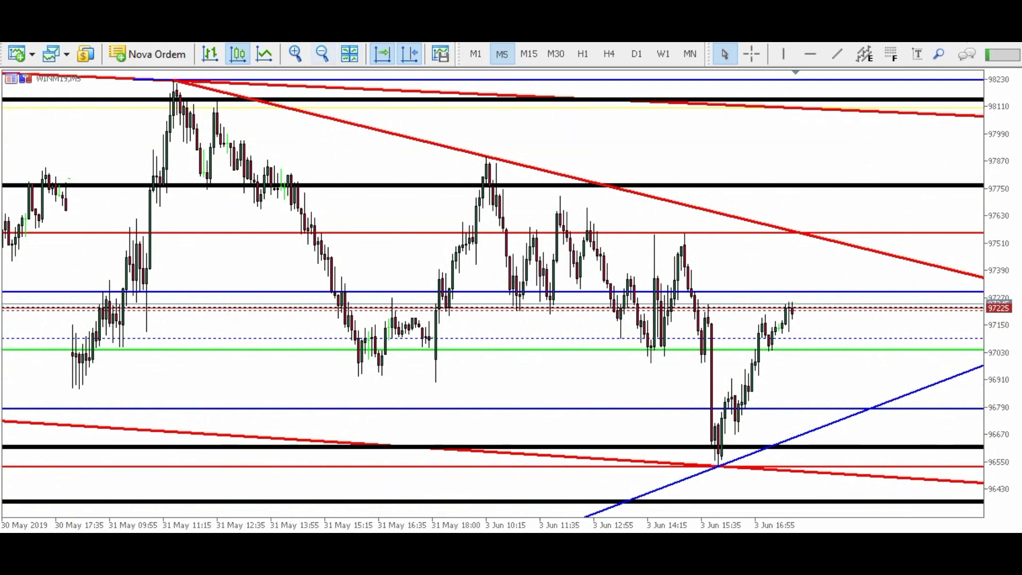
- Tile the open charts and maximize the WDON19,M5 chart
left_click(350, 54)
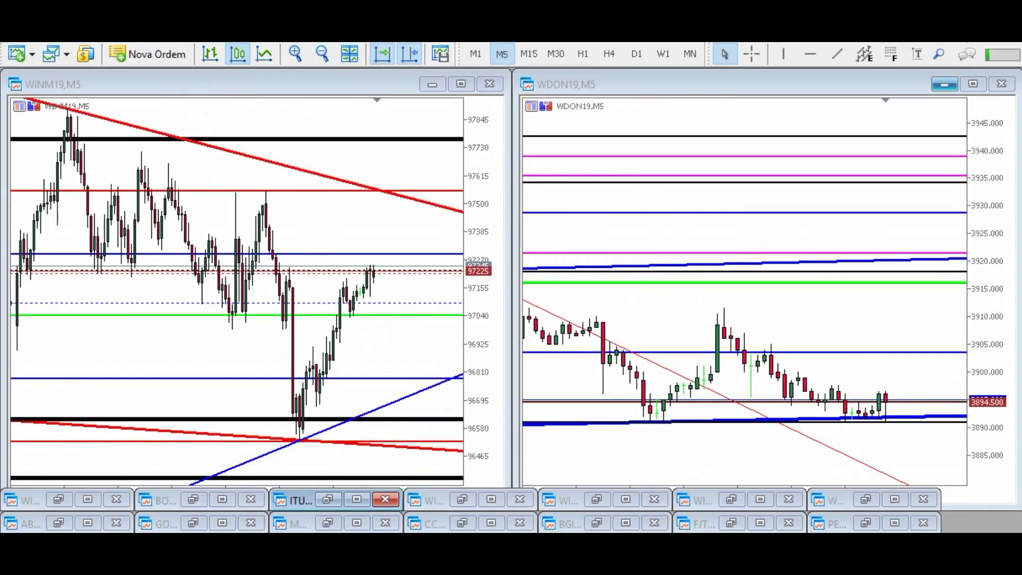
left_click(972, 83)
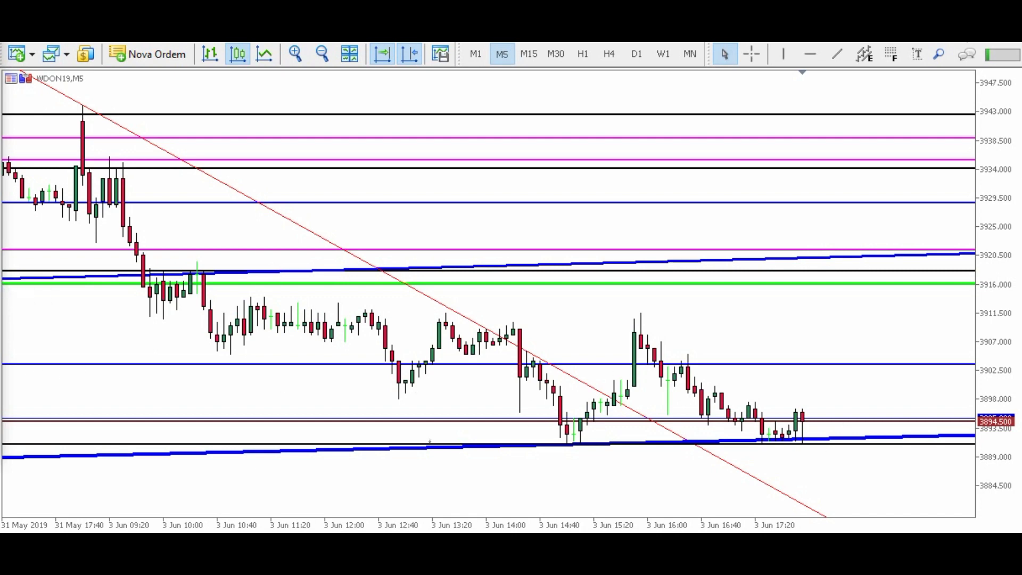
- Mark the WDON19 support along 3891 and draw a resistance line across the highs near 3911.5
left_click_drag(797, 447, 840, 447)
left_click_drag(460, 440, 870, 438)
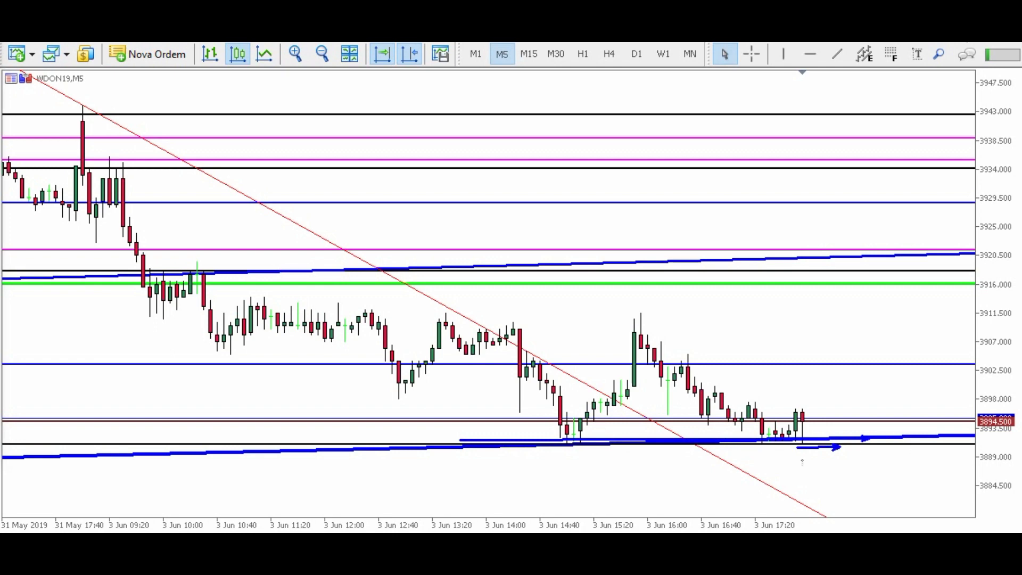
left_click_drag(374, 320, 1019, 308)
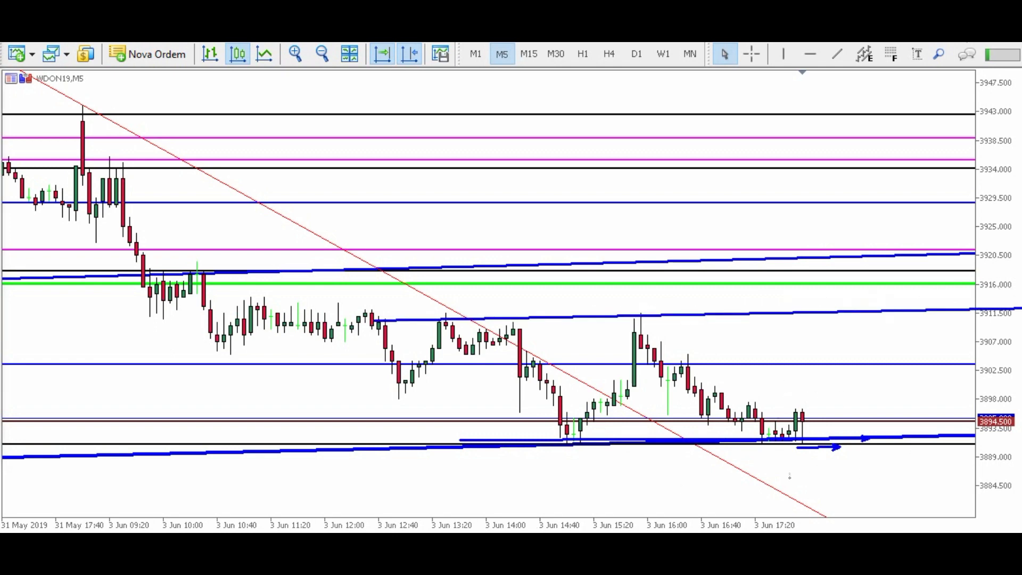
- Sketch a bounce to the blue level near 3903.5, a return to support and a breakdown below 3884.5, and clear it
left_click_drag(807, 446, 868, 352)
left_click_drag(742, 364, 911, 364)
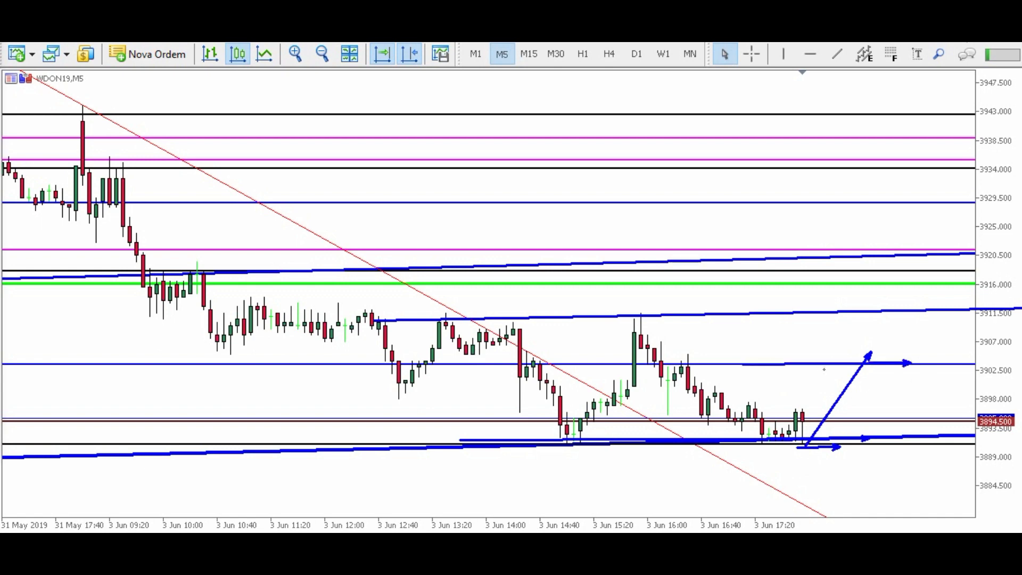
left_click_drag(784, 369, 932, 369)
left_click_drag(866, 356, 896, 454)
mouse_move(675, 443)
left_mouse_down()
mouse_move(895, 451)
mouse_move(885, 523)
left_mouse_up()
left_click_drag(768, 510, 913, 518)
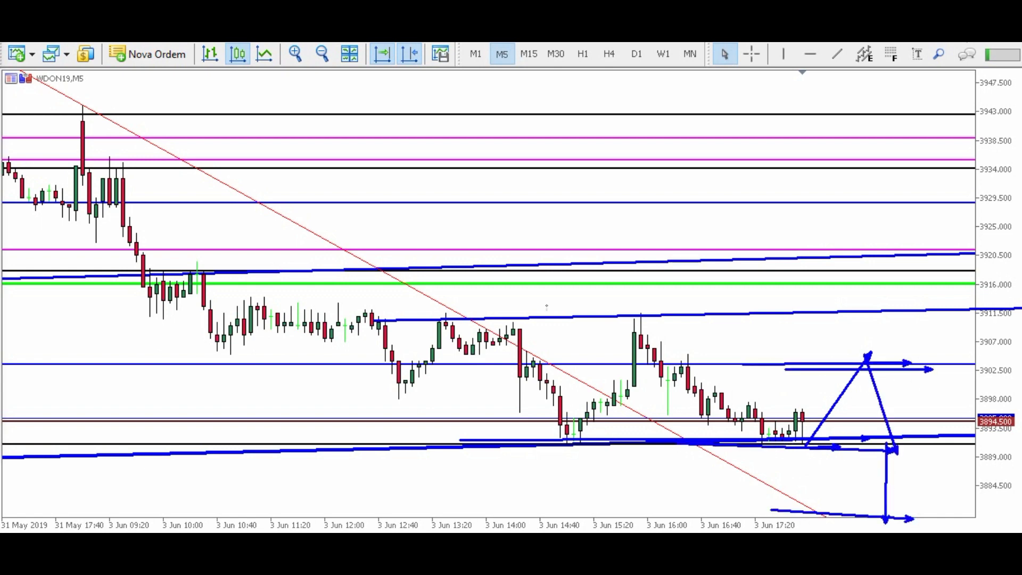
key("e")
- Sketch a zigzag from the 3904 blue level down to the descending red trendline near 3869.5 and up to about 3922
left_click_drag(995, 256, 995, 330)
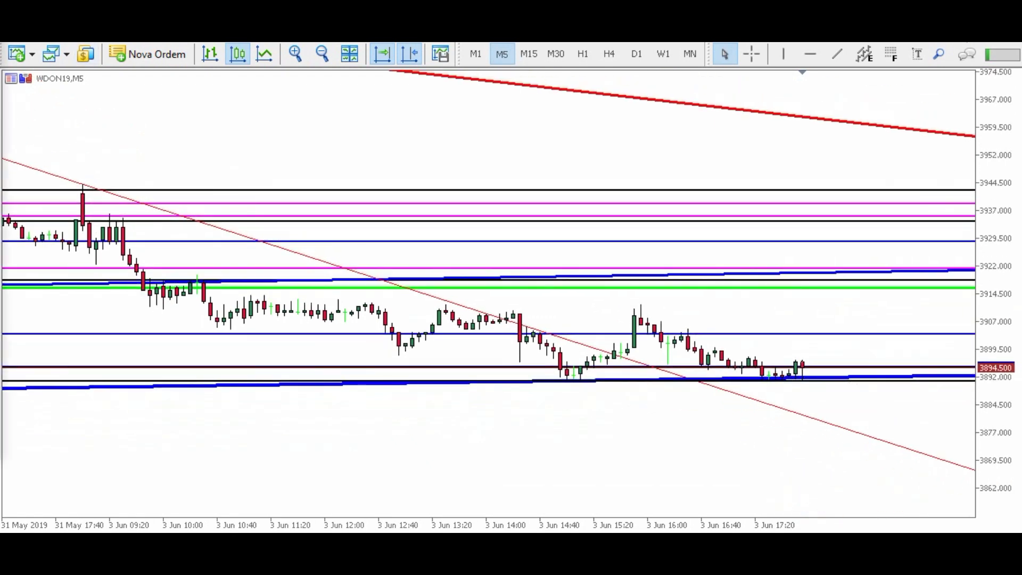
left_click_drag(708, 334, 881, 349)
mouse_move(810, 389)
left_mouse_down()
mouse_move(852, 324)
mouse_move(873, 420)
mouse_move(929, 457)
left_mouse_up()
mouse_move(852, 450)
left_mouse_down()
mouse_move(958, 453)
mouse_move(946, 452)
mouse_move(950, 396)
mouse_move(990, 263)
left_mouse_up()
left_click_drag(895, 289, 1005, 289)
- Mark the resistance zone near 3920 and the support near 3892 with arrows, and clear all the drawings
left_click_drag(734, 275, 838, 272)
left_click_drag(718, 371, 883, 375)
left_click_drag(718, 265, 1016, 295)
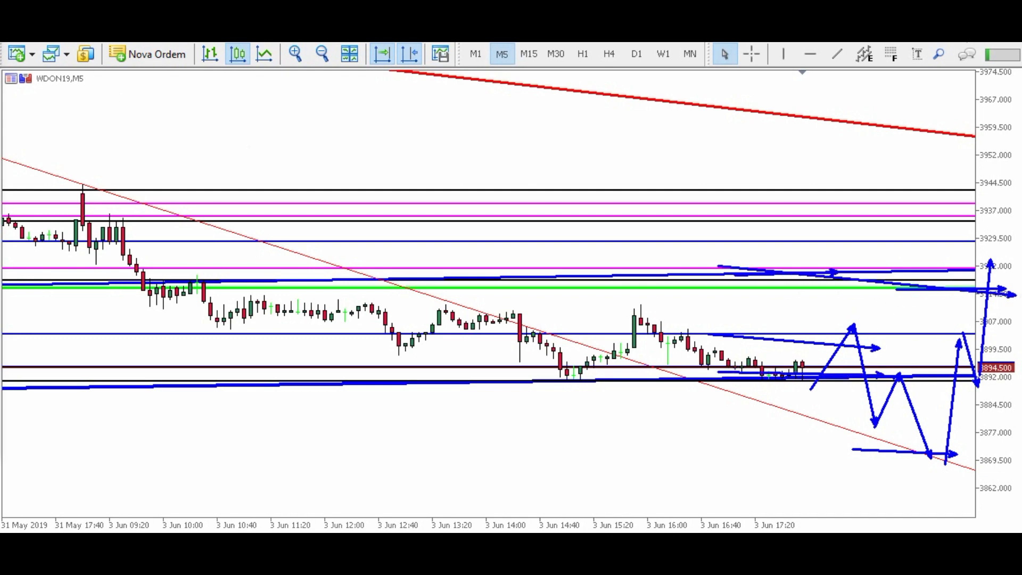
key("Escape")
- Sketch a stepwise rise from the 3892 support through swings near 3918 and 3934 to about 3944
mouse_move(798, 375)
left_mouse_down()
mouse_move(849, 277)
mouse_move(886, 334)
left_mouse_up()
left_click_drag(891, 342, 952, 218)
mouse_move(954, 219)
left_mouse_down()
mouse_move(977, 264)
mouse_move(1004, 187)
left_mouse_up()
left_click_drag(1006, 188, 1021, 211)
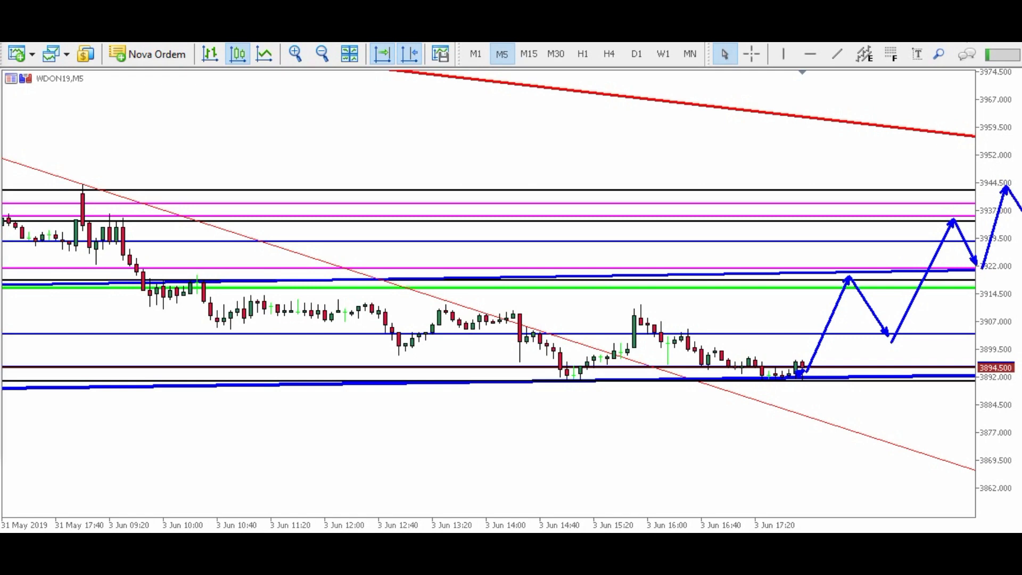
- Sketch a rising line from below support and a breakdown toward 3865, and clear the drawings
mouse_move(780, 399)
left_mouse_down()
mouse_move(1020, 293)
mouse_move(996, 463)
left_mouse_up()
left_click_drag(882, 488, 1006, 475)
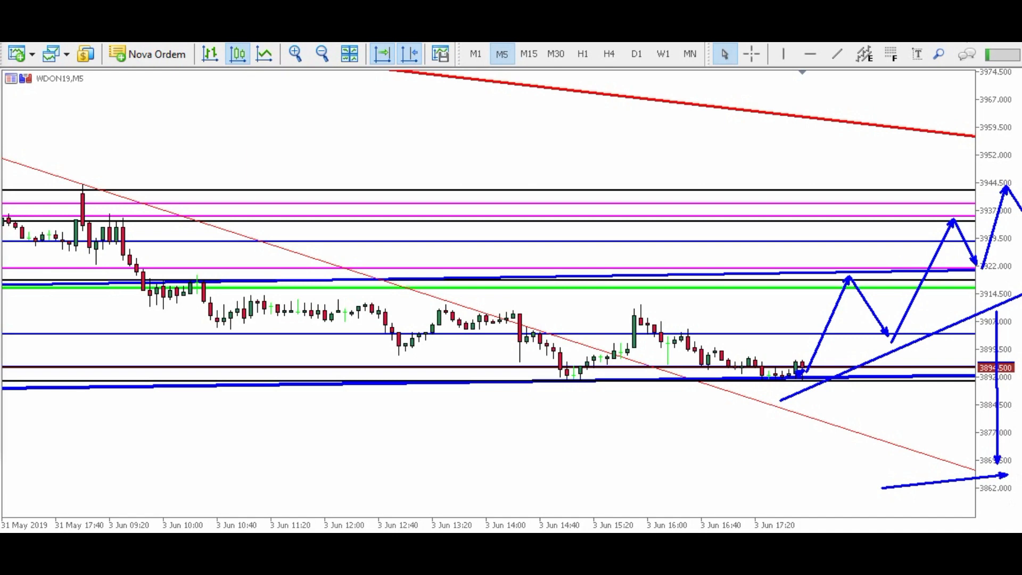
key("Escape")
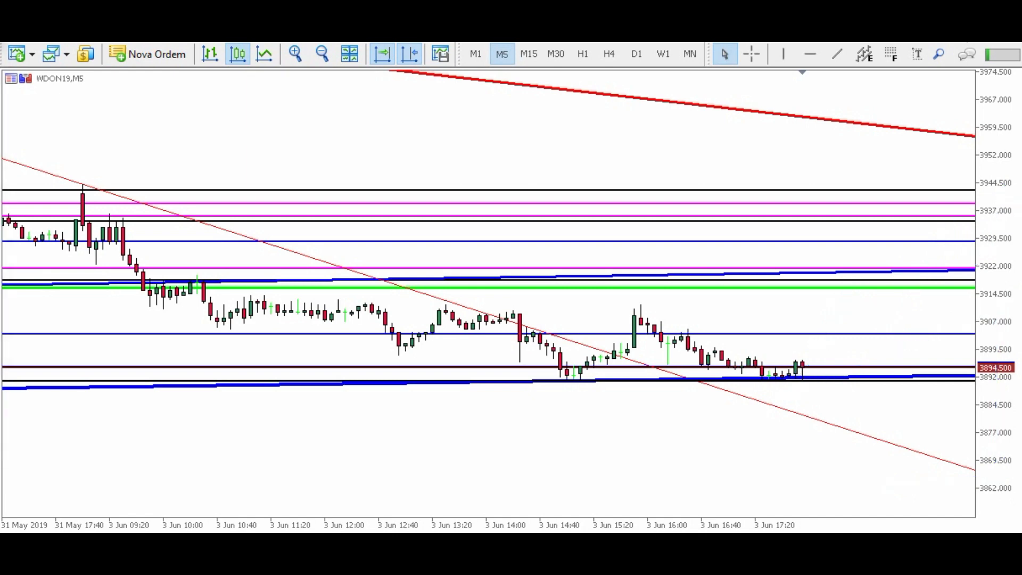
- Inspect the black daily support line beneath the latest WDON19 candles with the crosshair
mouse_move(995, 298)
left_mouse_down()
mouse_move(995, 218)
mouse_move(995, 282)
left_mouse_up()
key("ctrl+f")
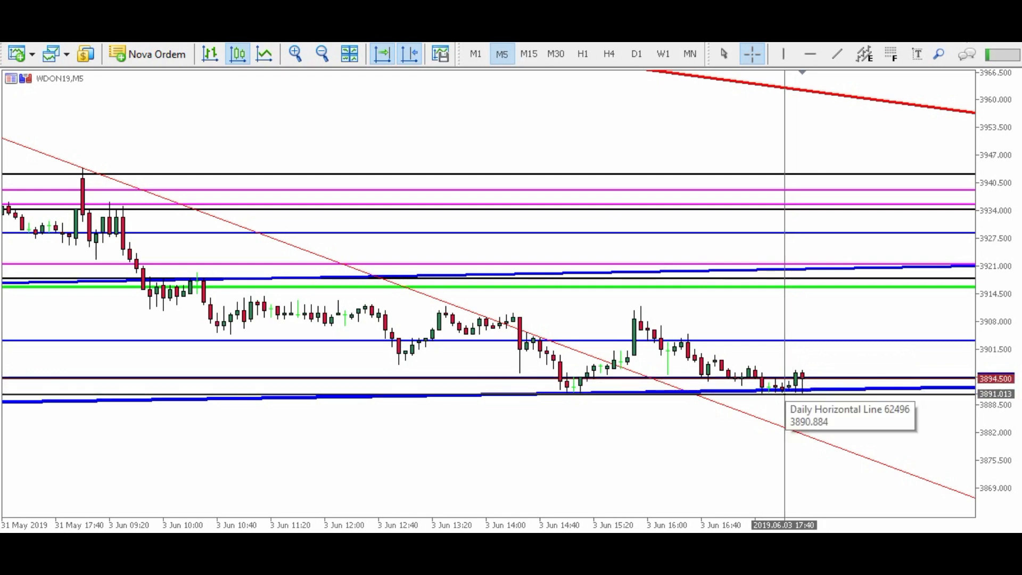
mouse_move(994, 452)
left_mouse_down()
mouse_move(994, 489)
mouse_move(994, 418)
mouse_move(994, 464)
left_mouse_up()
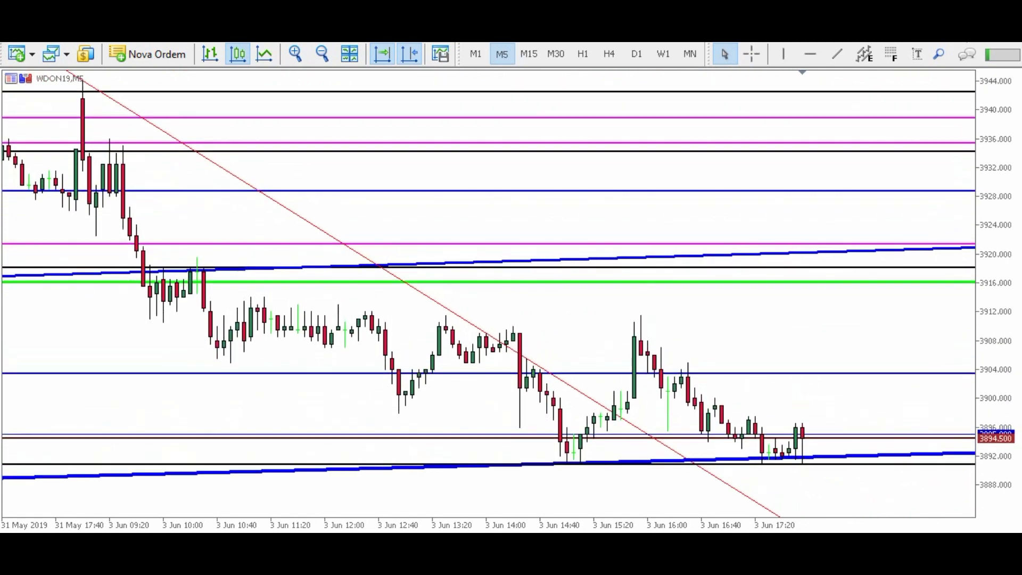